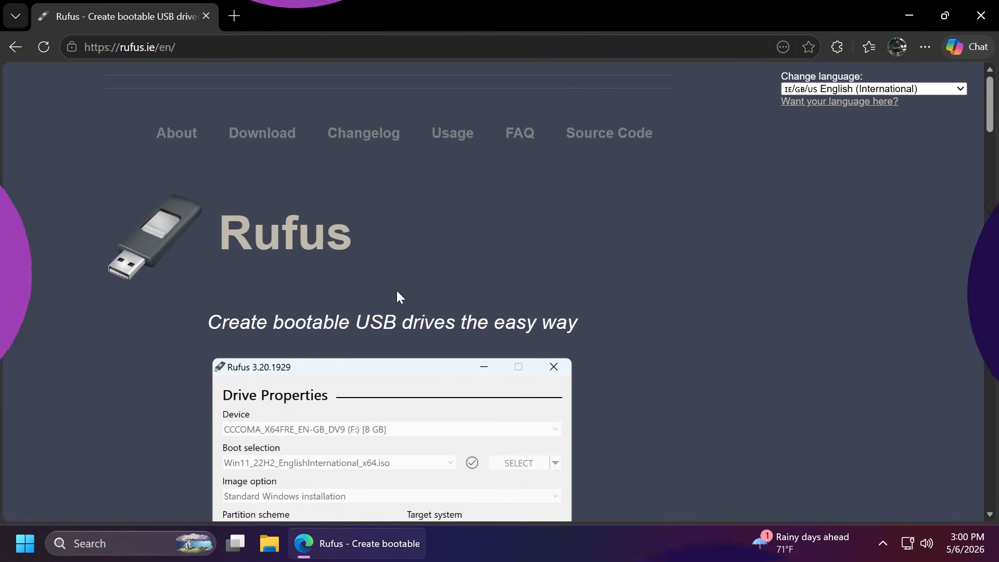
Examine the latest releases in the Rufus download section, focusing on the standard rufus-4.14.exe for Windows x64, and close the browser
scroll(396, 296, down, 10)
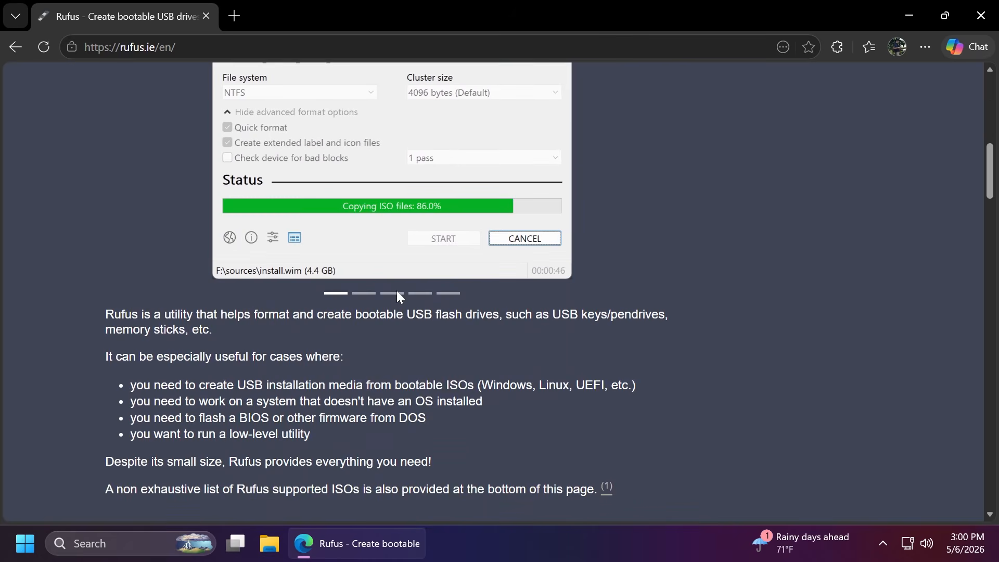
scroll(399, 297, down, 3)
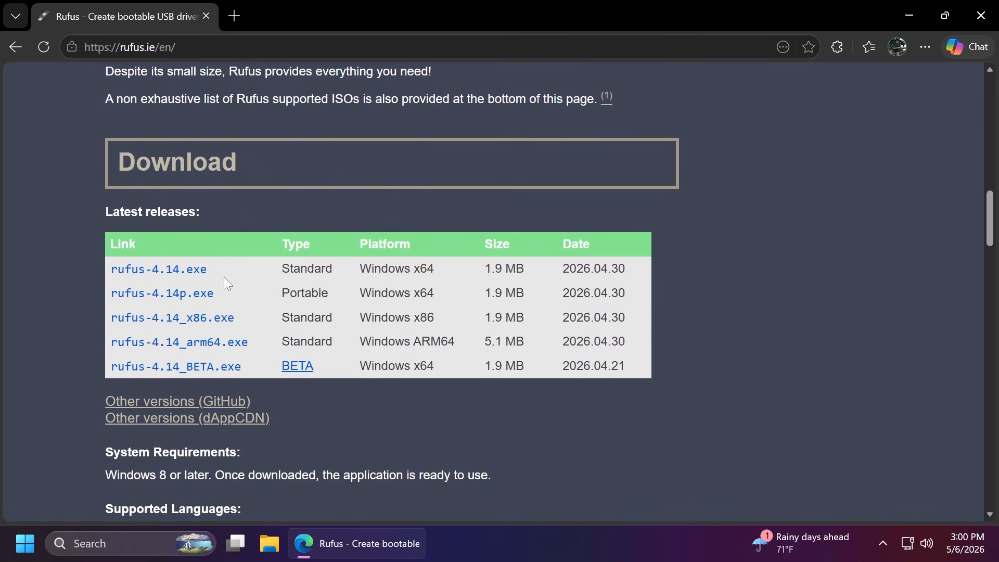
drag(629, 267, 593, 269)
click(230, 269)
click(981, 15)
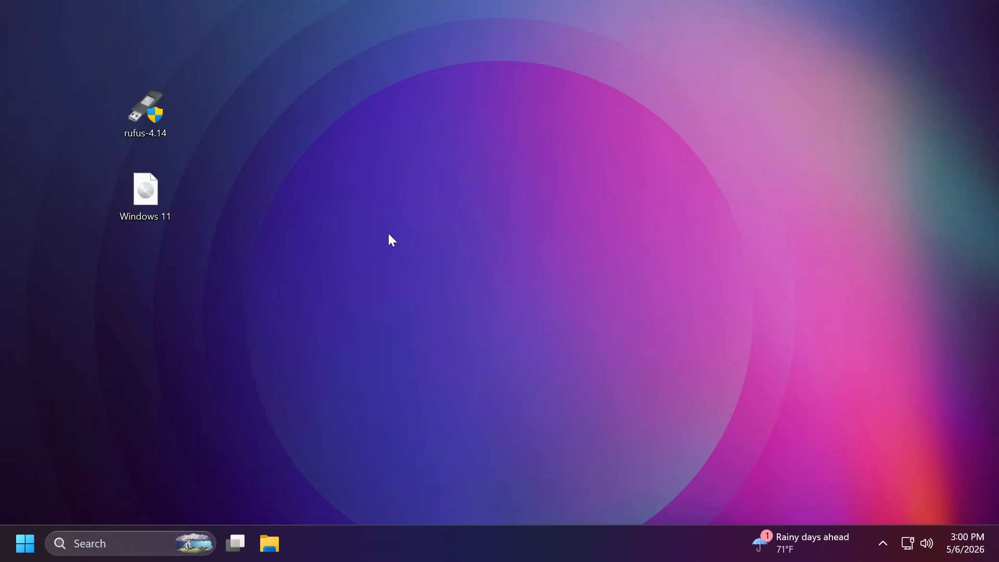
drag(215, 163, 94, 237)
drag(191, 164, 100, 238)
click(339, 227)
Check in File Explorer that USB Drive (E:) is listed under This PC, and close the window
click(270, 543)
click(104, 431)
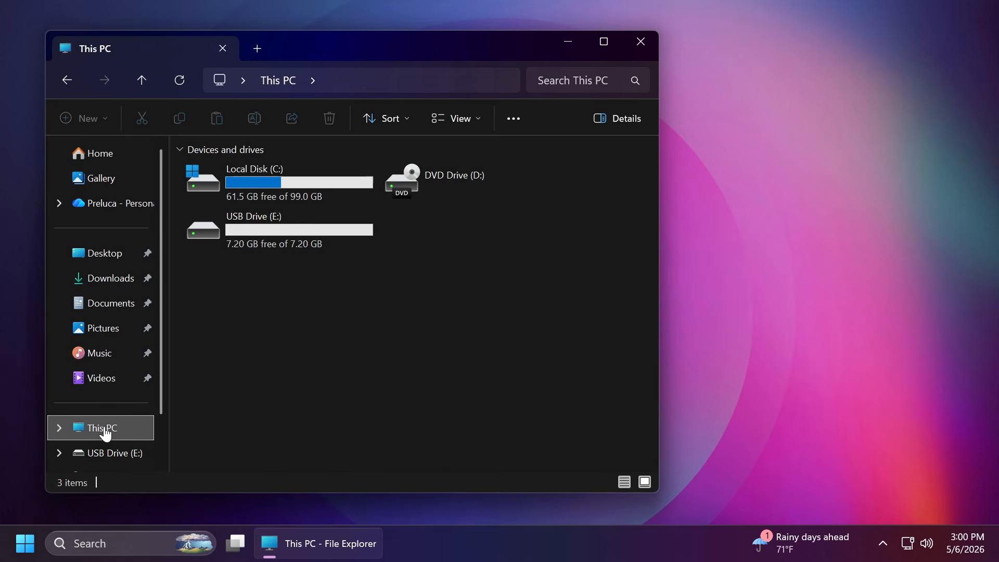
click(373, 214)
click(262, 294)
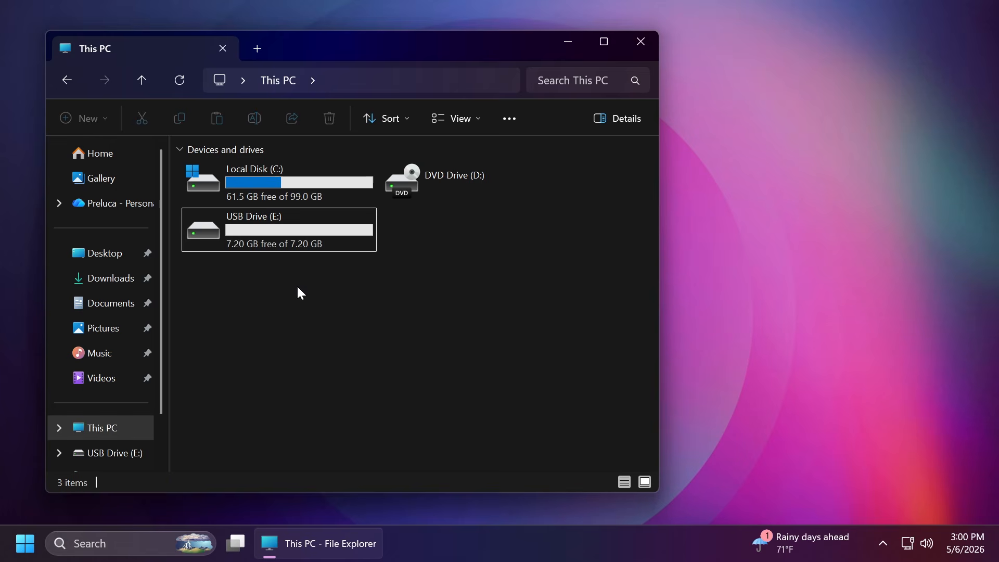
drag(415, 222, 312, 270)
click(312, 272)
click(646, 42)
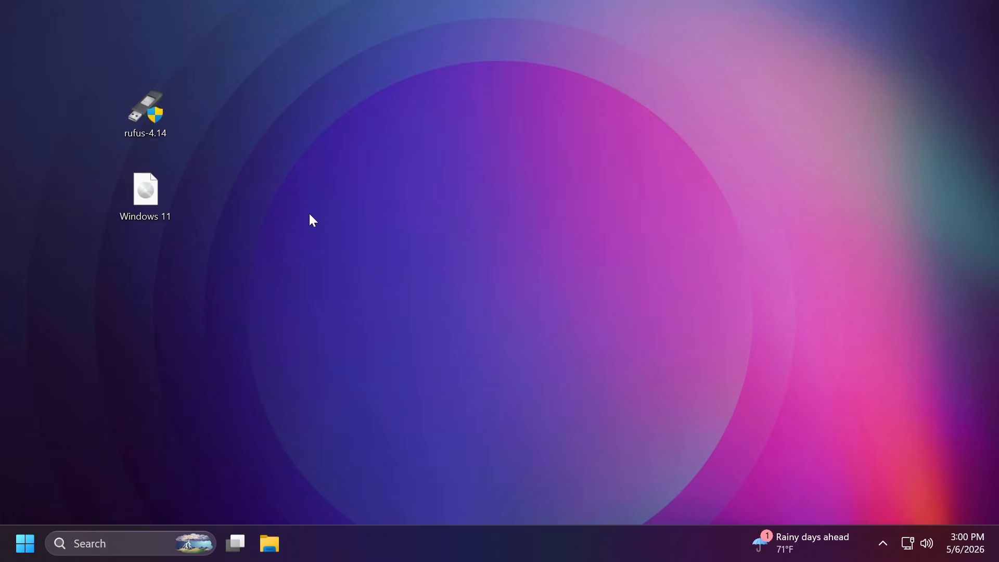
Launch rufus-4.14 from the desktop and move its window closer to the desktop icons
double_click(146, 111)
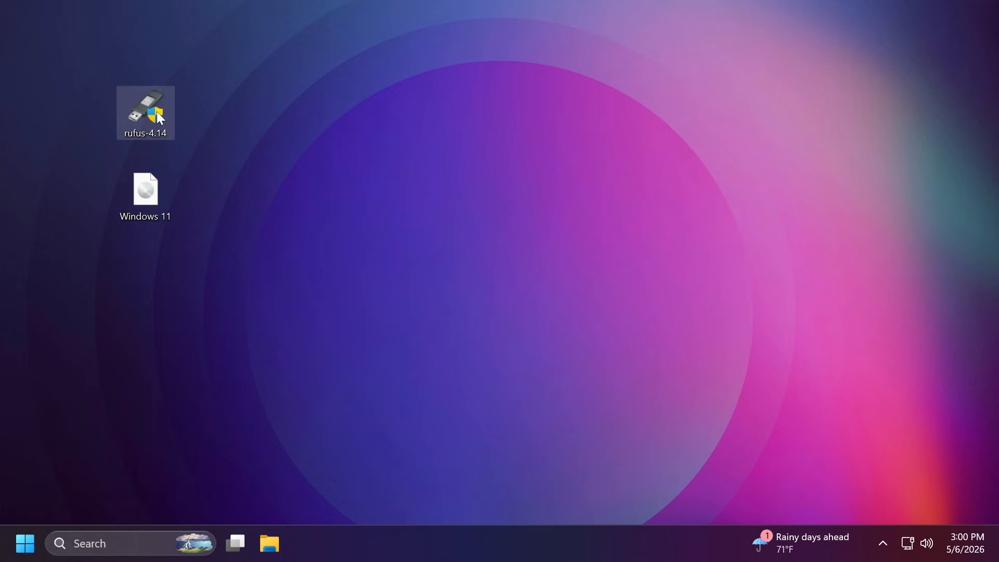
click(419, 403)
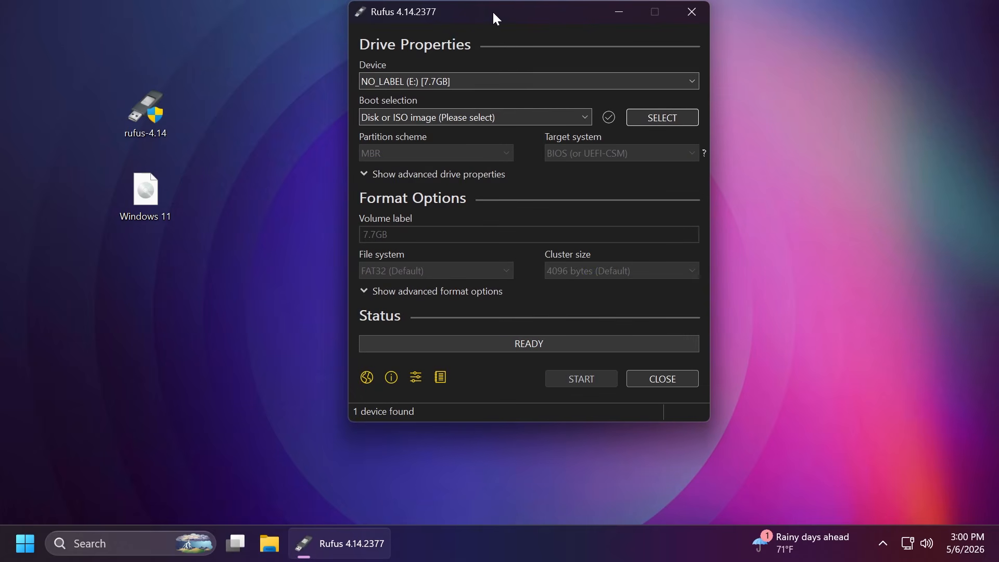
drag(492, 12, 414, 55)
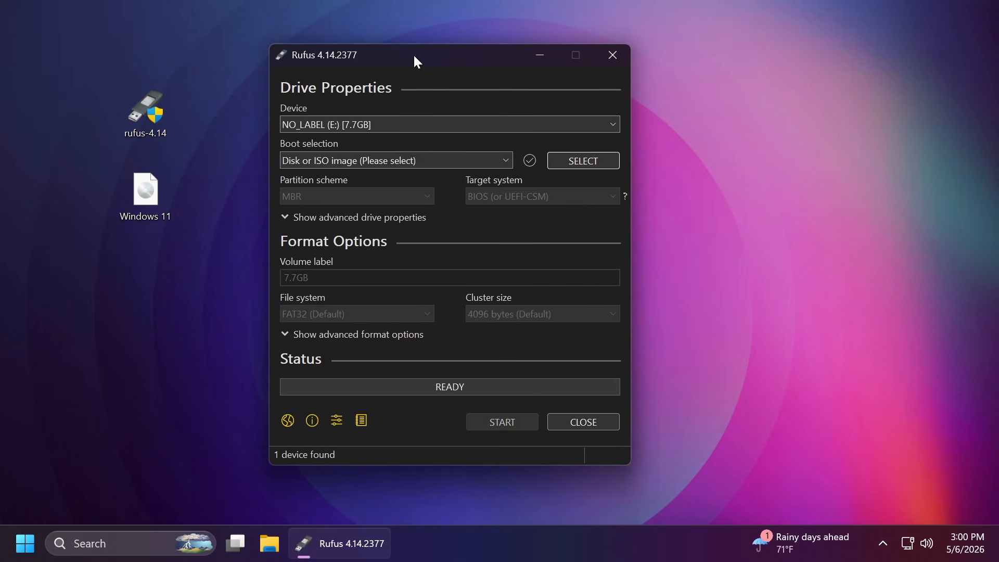
Keep NO_LABEL (E:) as the target device and load the Windows 11 ISO from the Desktop as the boot image
click(385, 124)
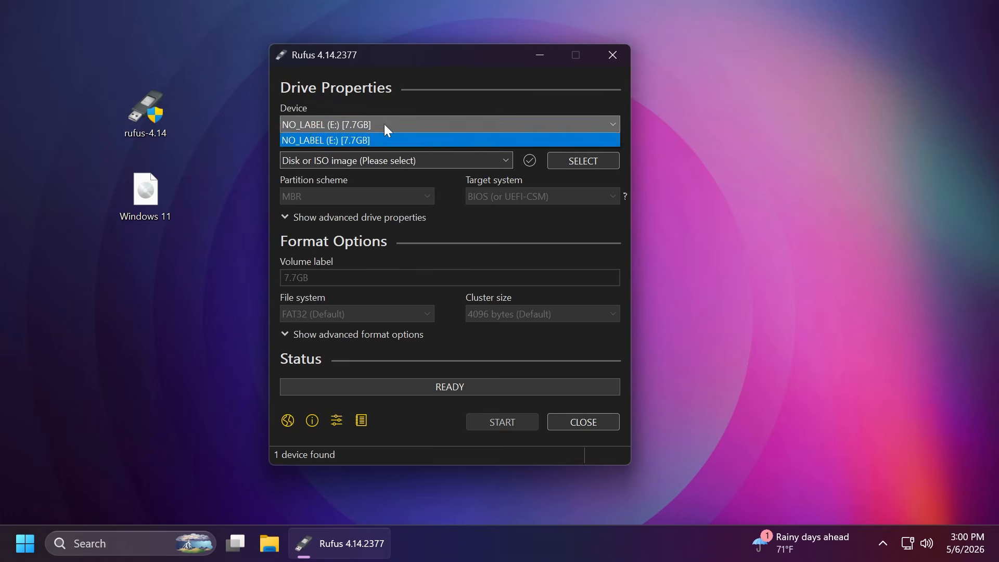
click(385, 127)
click(569, 166)
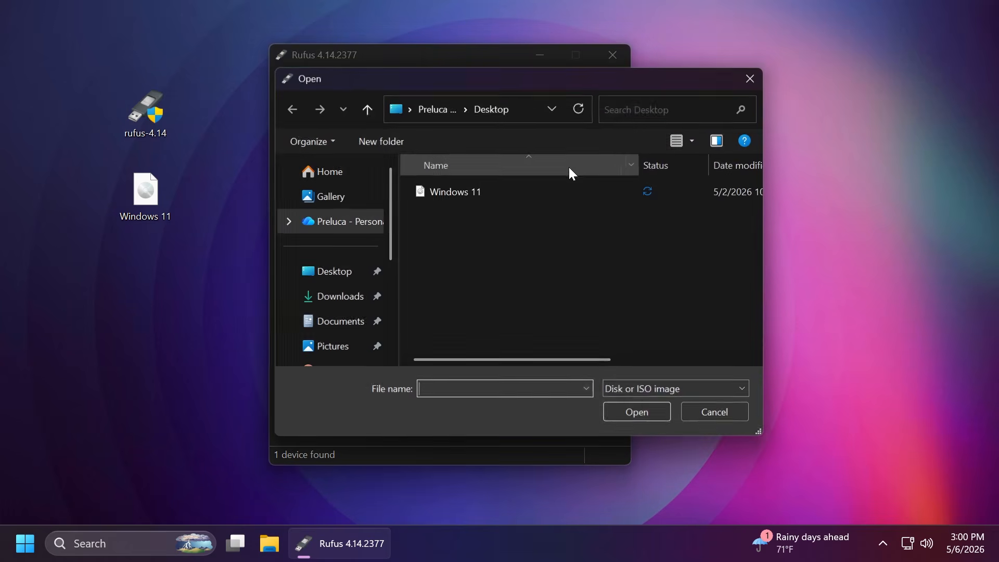
click(447, 194)
click(615, 409)
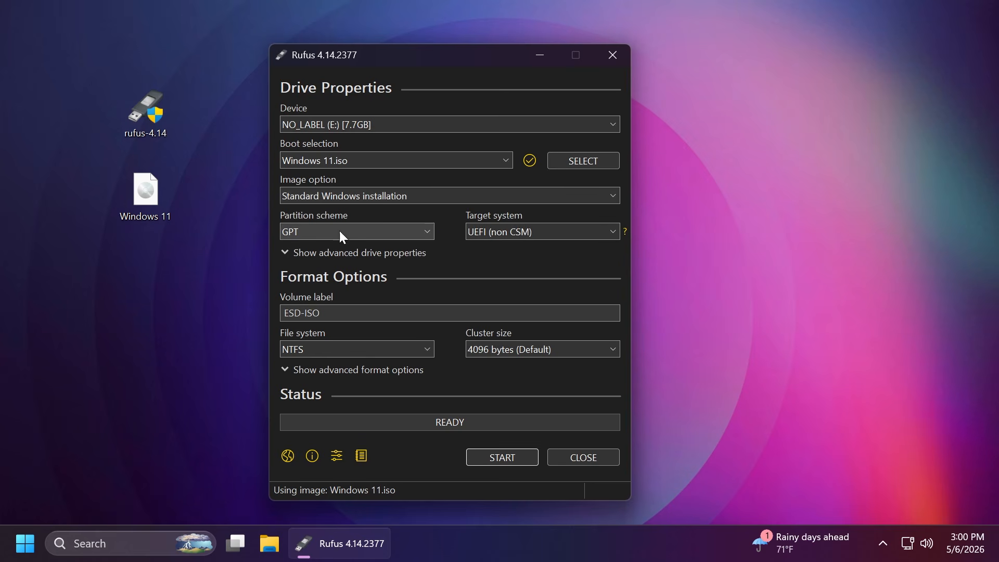
Set the volume label to "Windows 11 Debloated" and start the creation to bring up the Windows installation customization options
double_click(343, 313)
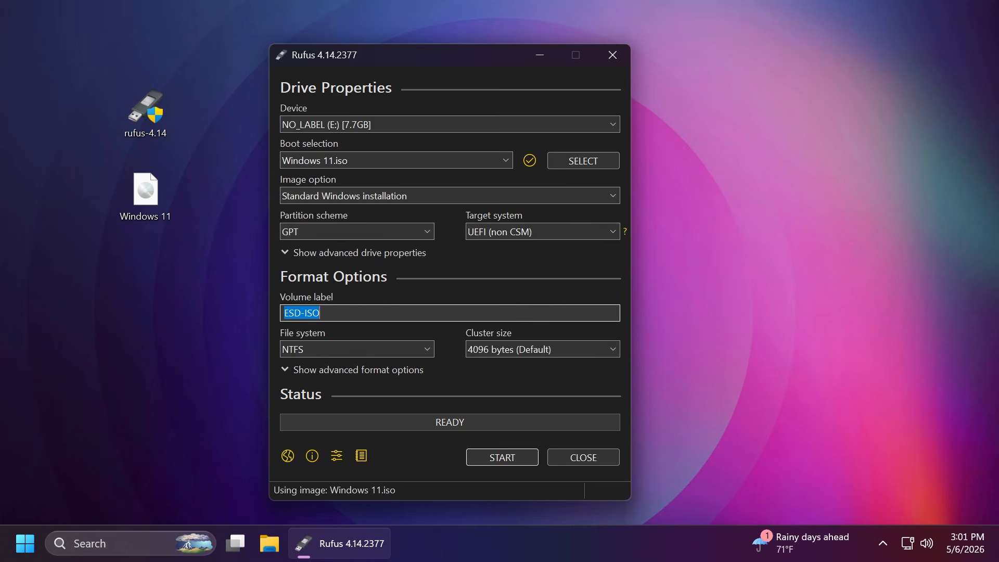
text(Windows 11 Debloated)
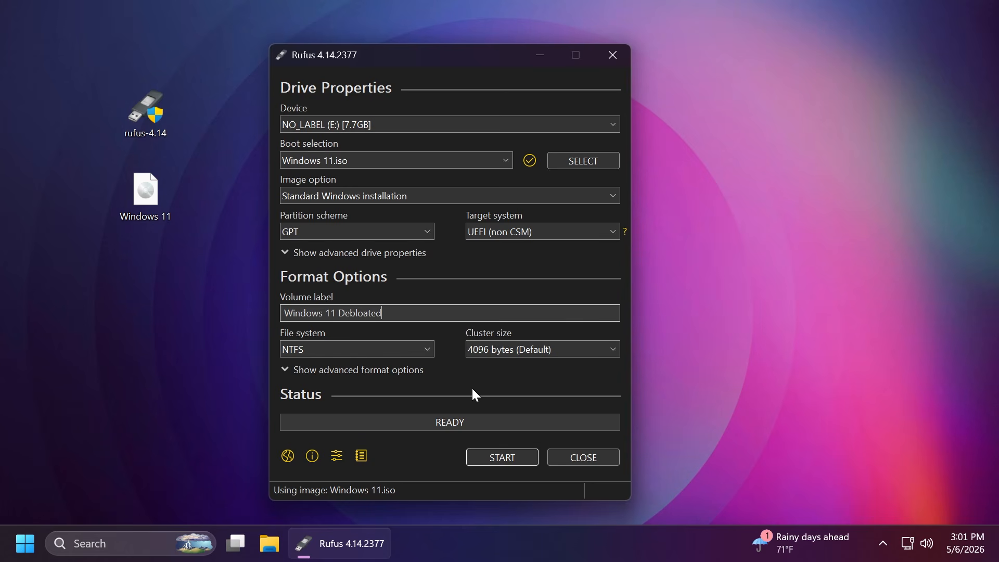
click(501, 458)
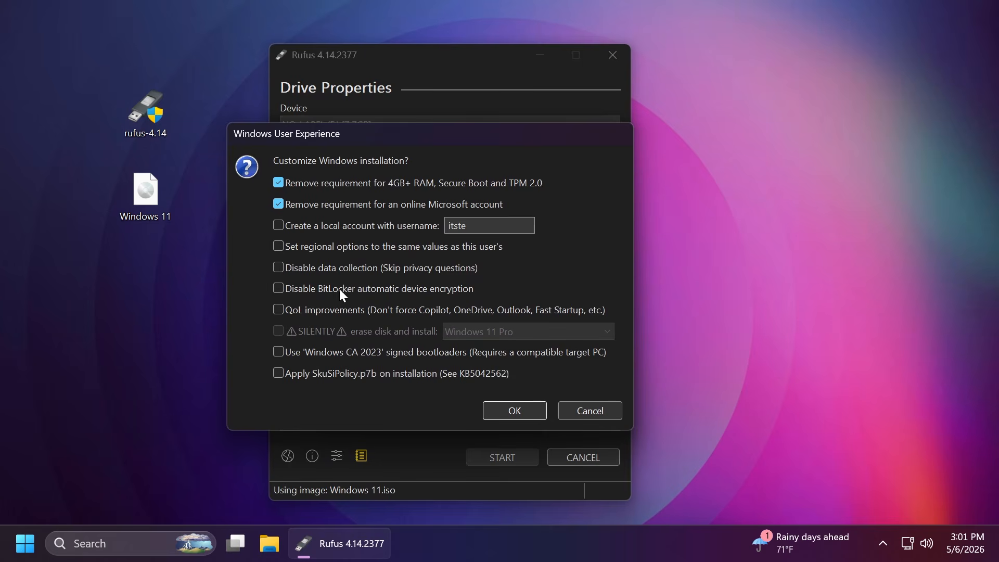
Turn off removal of the 4GB+ RAM, Secure Boot and TPM 2.0 requirement, keeping the online Microsoft account requirement removed
mouse_move(559, 209)
mouse_move(345, 186)
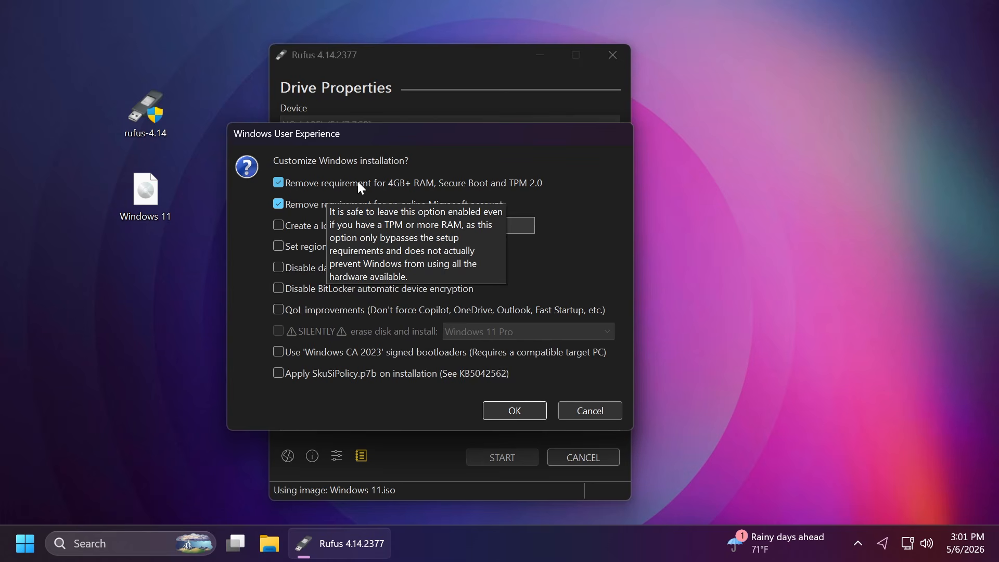
click(279, 182)
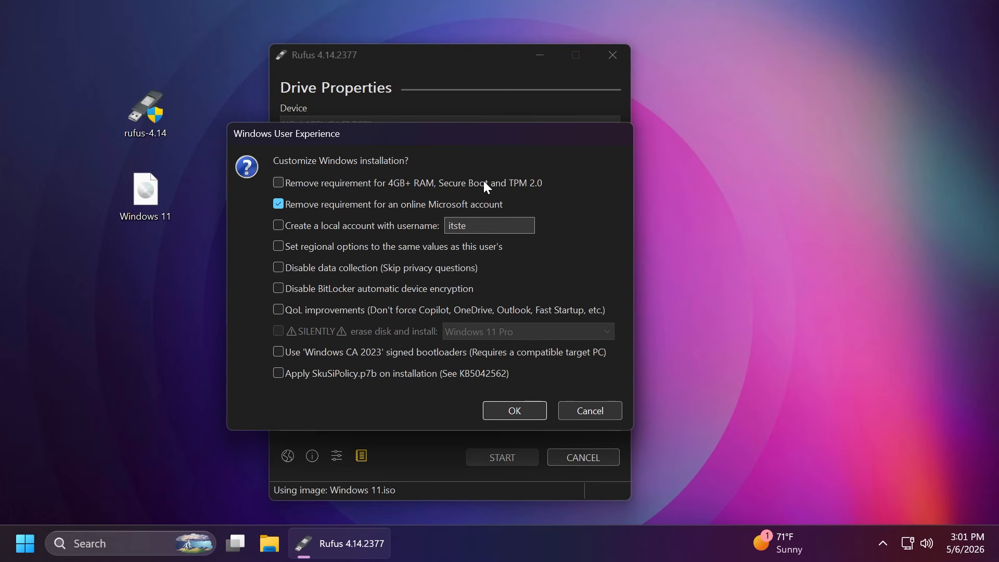
mouse_move(454, 181)
mouse_move(411, 188)
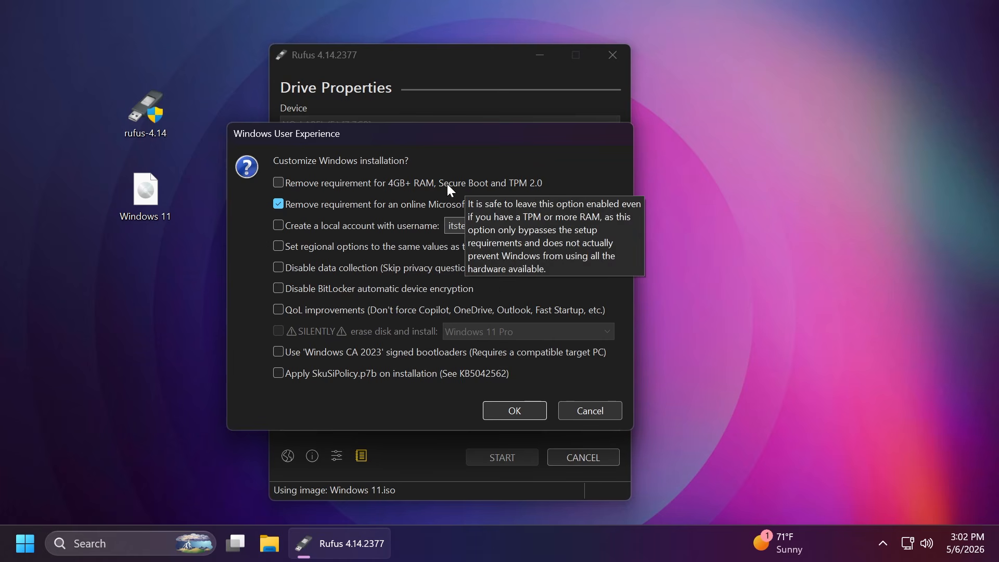
mouse_move(279, 205)
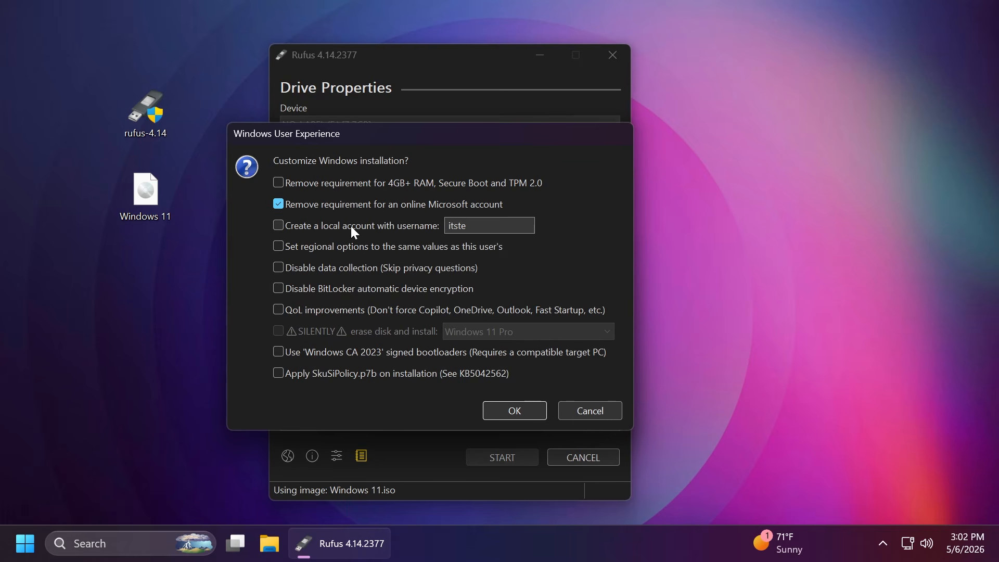
Enable disabling data collection, disabling BitLocker automatic device encryption, QoL improvements and 'Windows CA 2023' signed bootloaders, without creating a local account
drag(482, 226, 424, 226)
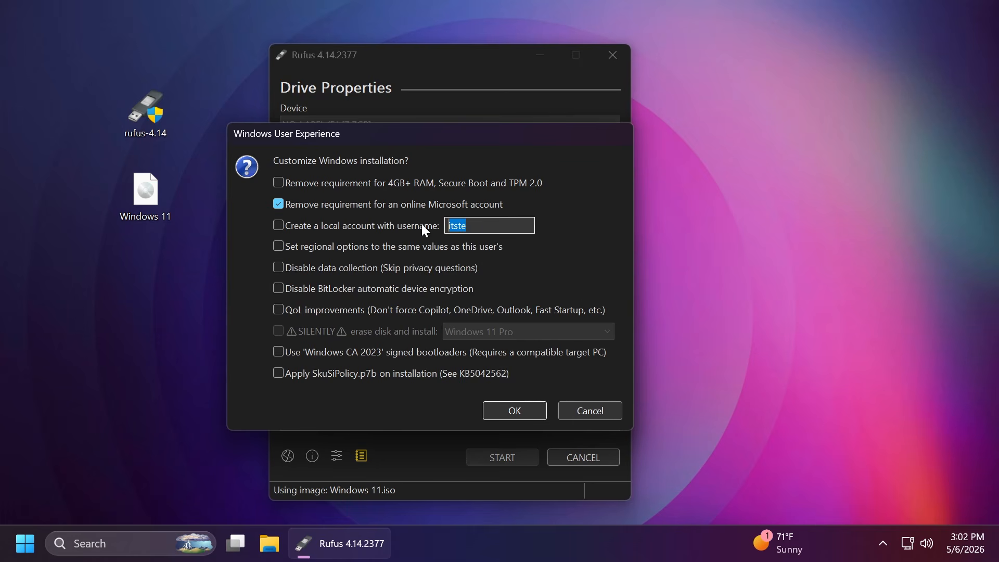
click(484, 226)
click(278, 269)
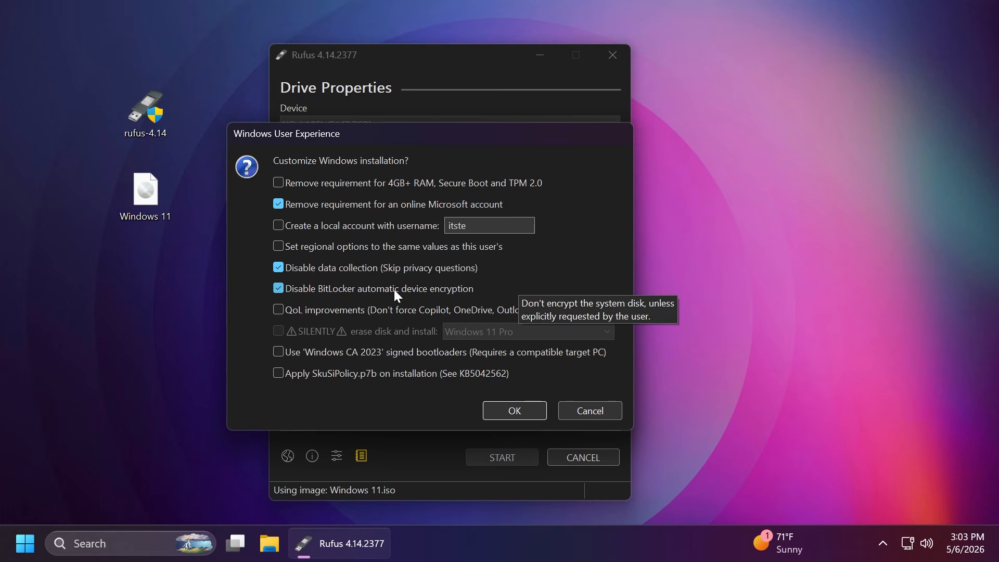
click(357, 310)
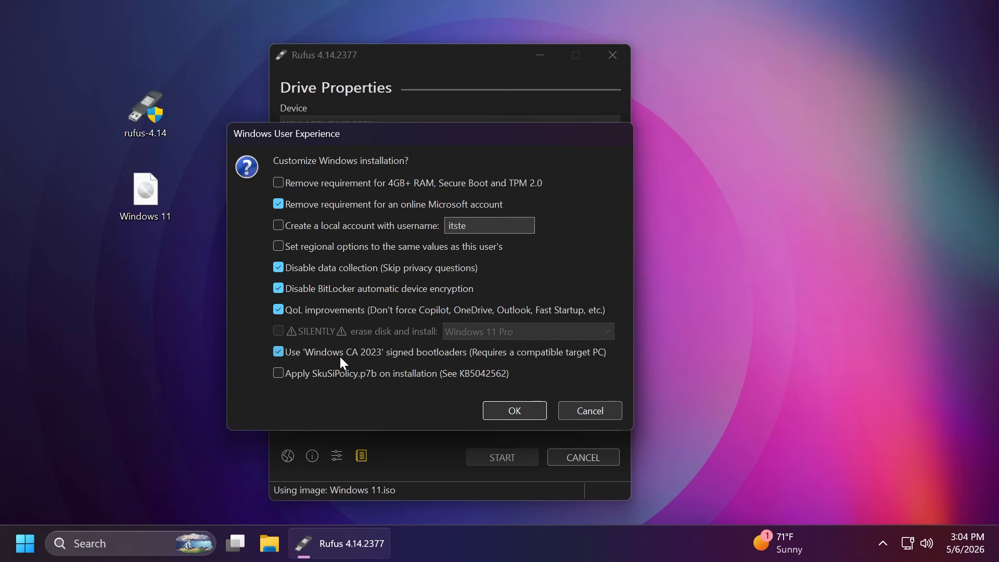
Accept the customization options and confirm erasing all data on NO_LABEL (E:) to begin writing the bootable USB drive
mouse_move(318, 374)
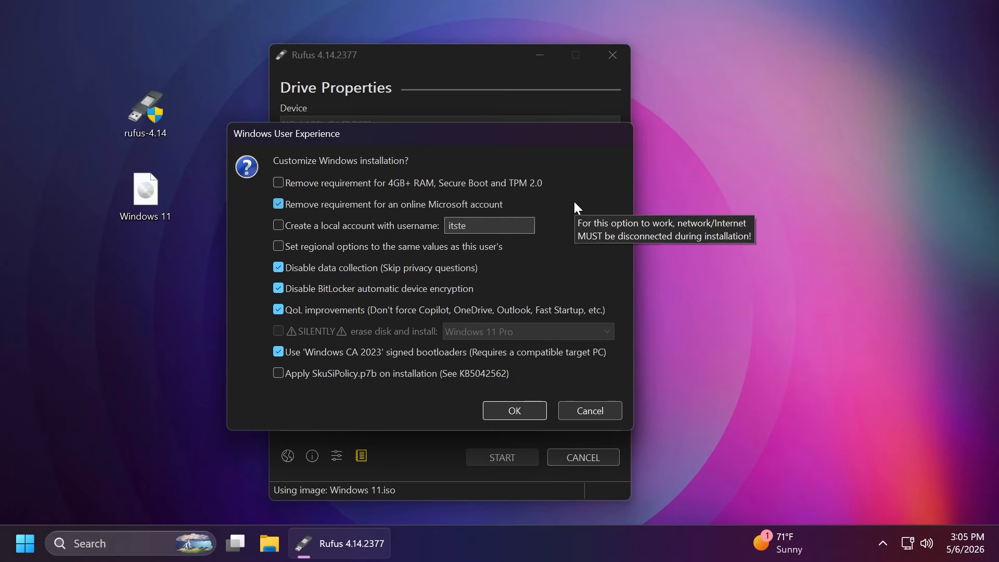
click(512, 411)
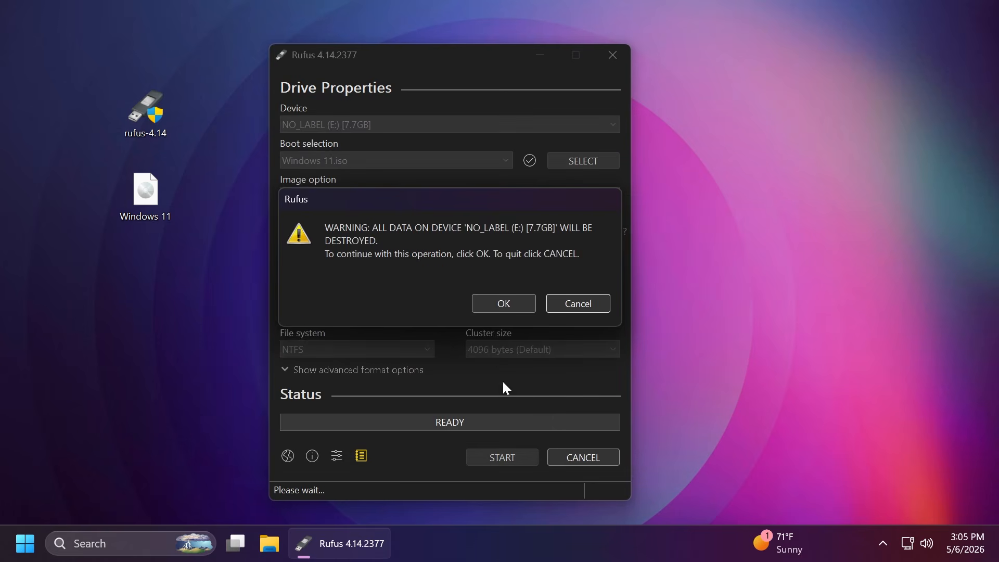
click(495, 303)
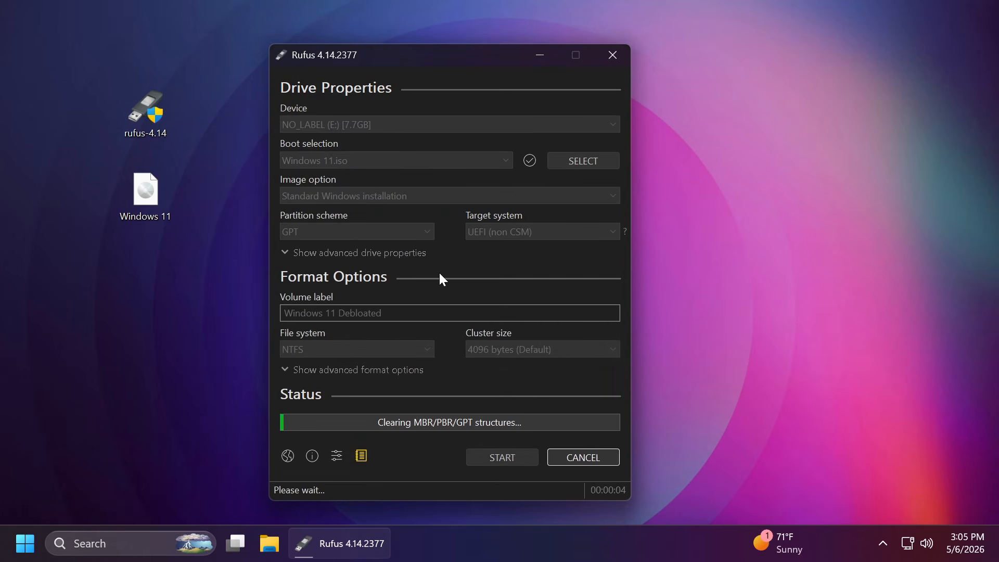